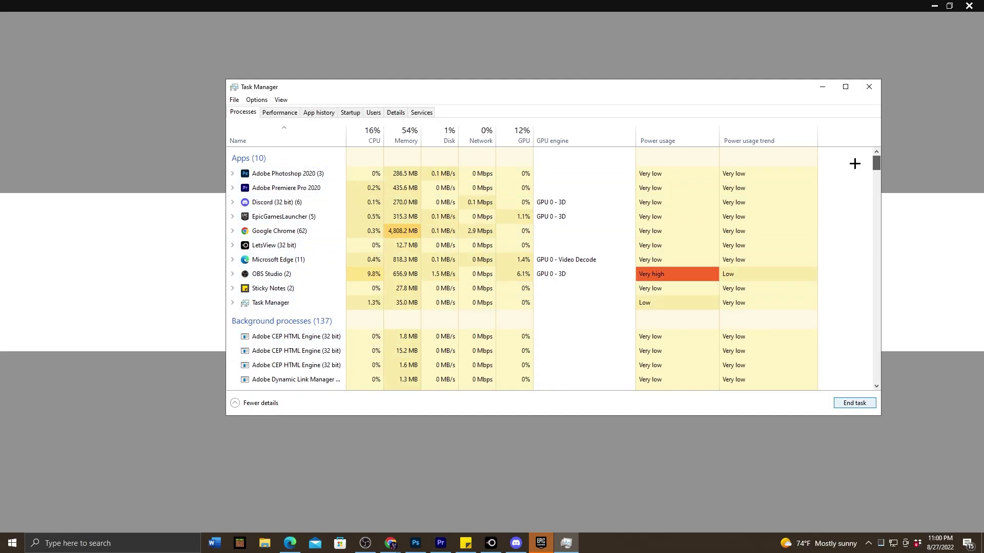
End the Fortnite background process in Task Manager's Processes list.
click(290, 337)
drag(875, 163, 875, 240)
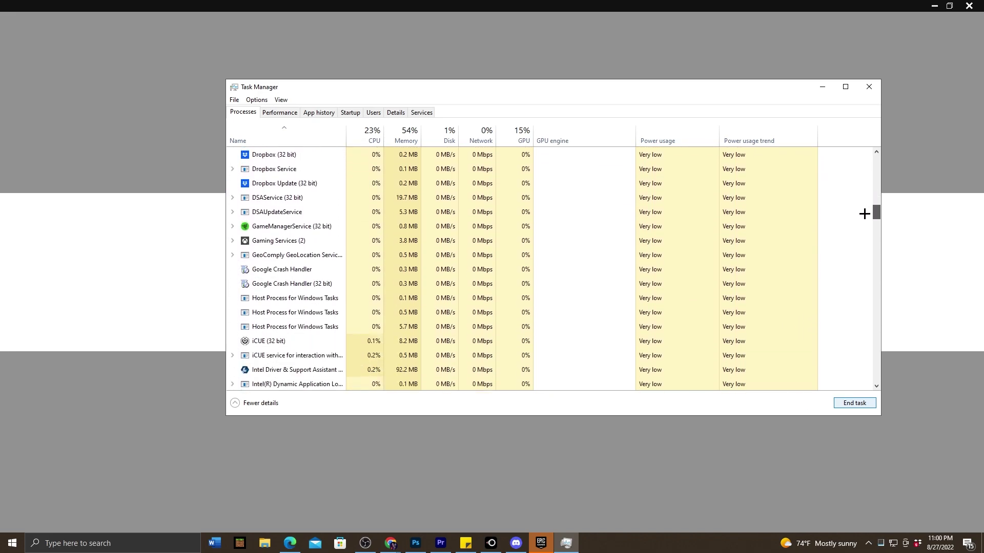
scroll(295, 308, up, 5)
scroll(295, 269, up, 2)
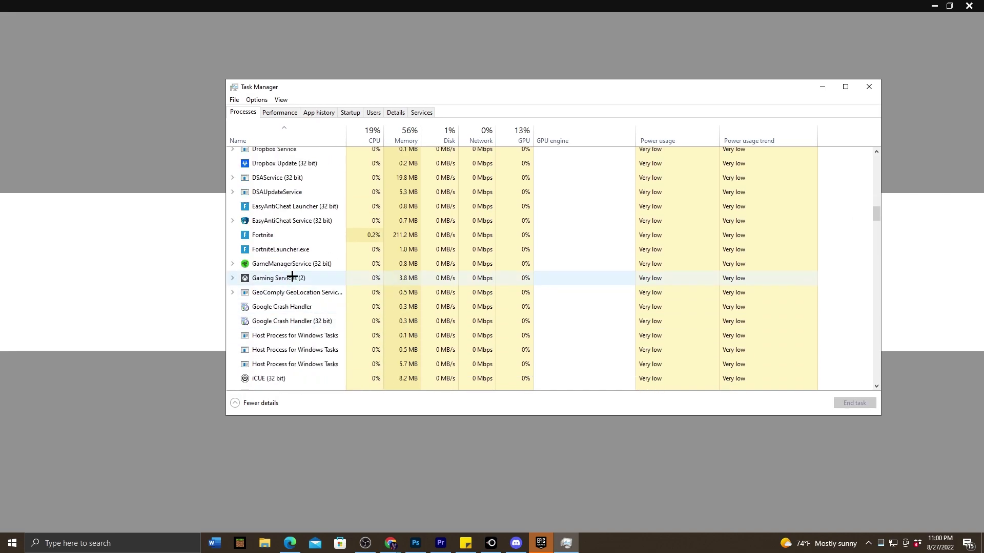
click(292, 235)
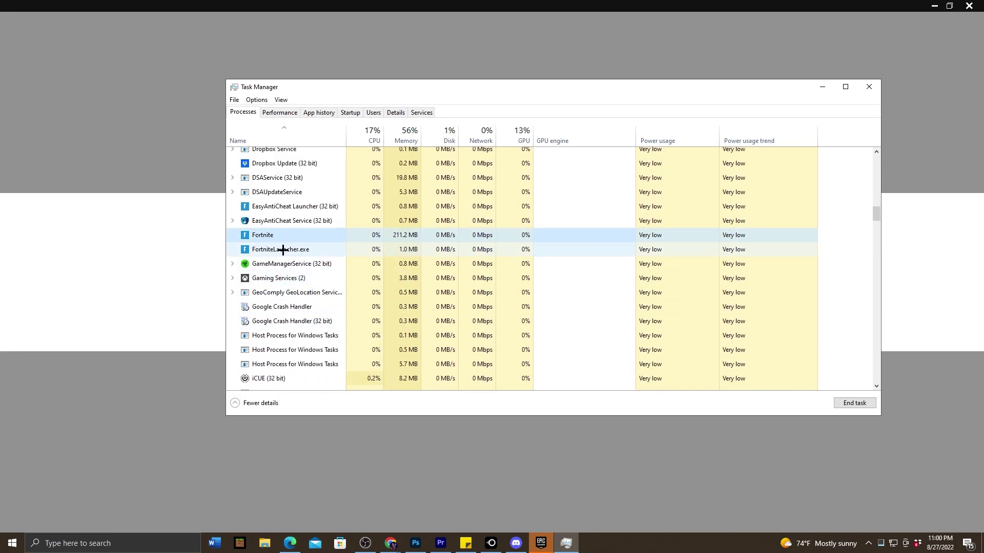
click(854, 403)
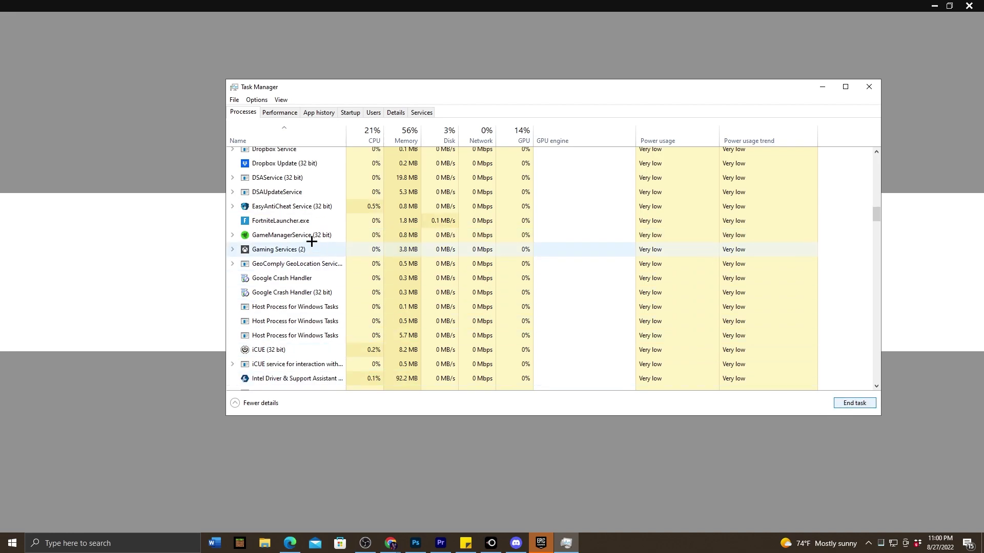
scroll(318, 246, down, 1)
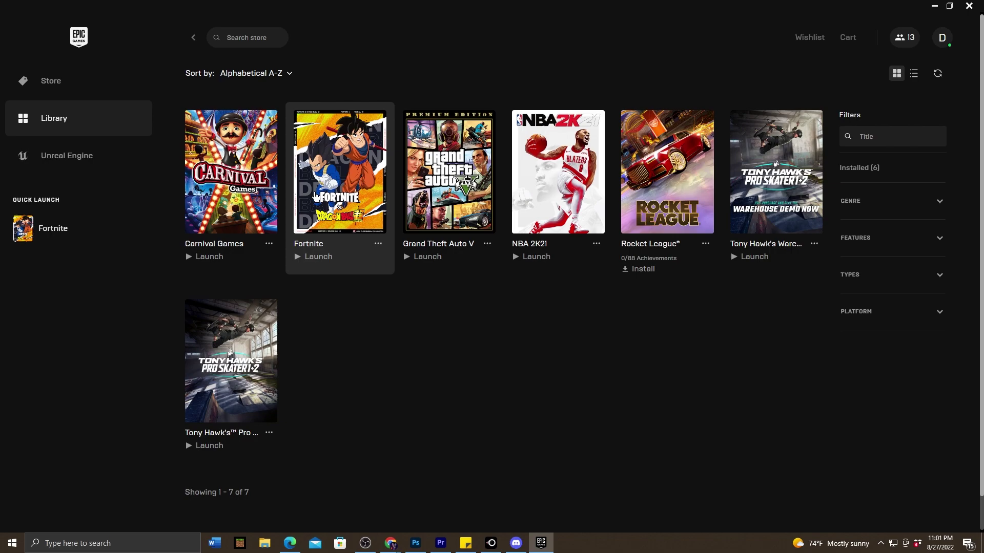
Launch Fortnite from its tile in the Epic Games Launcher library.
click(332, 187)
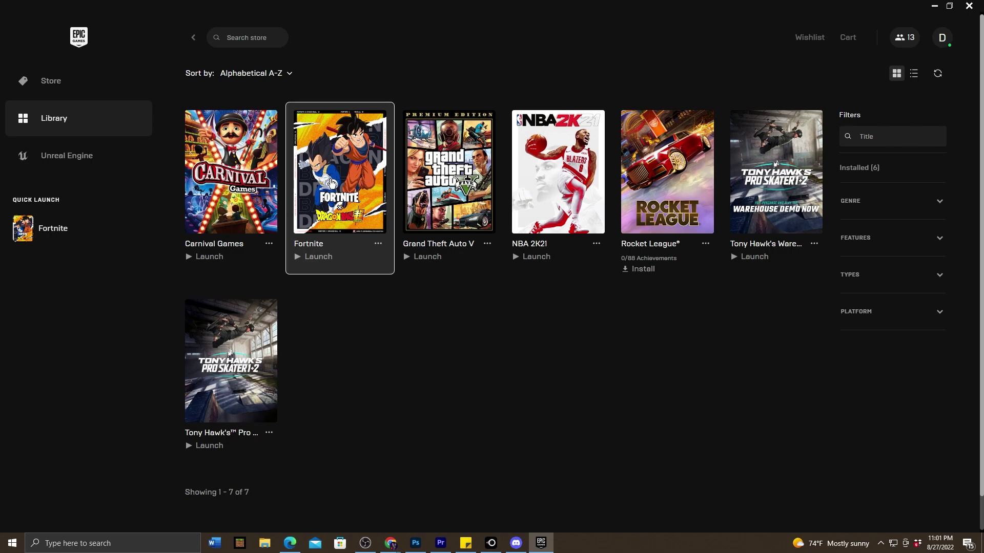